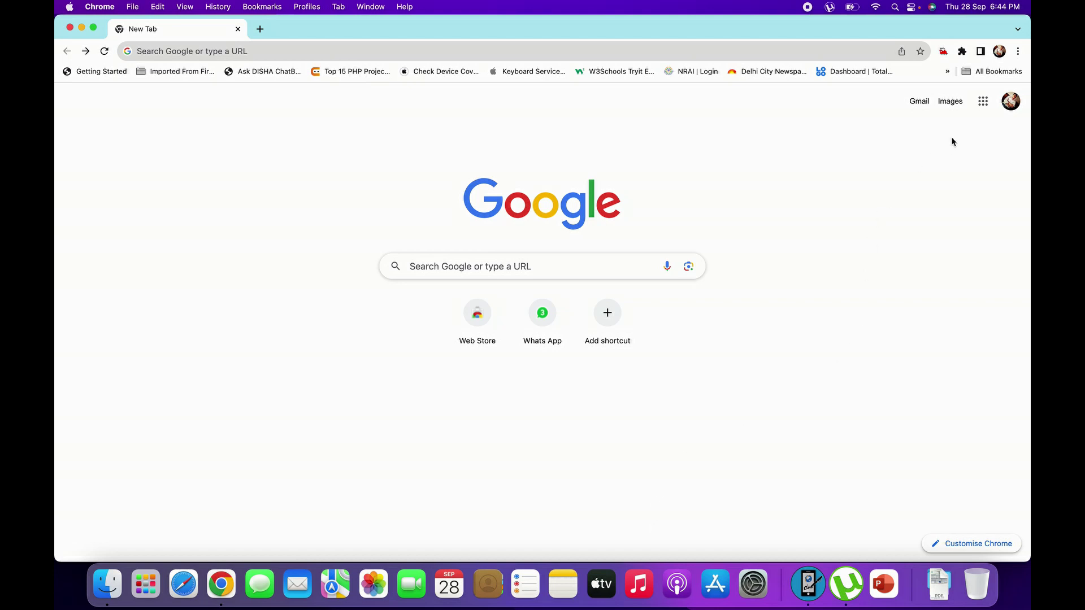
Open Google Maps and create a new custom map from the Saved section's Maps list.
left_click(985, 107)
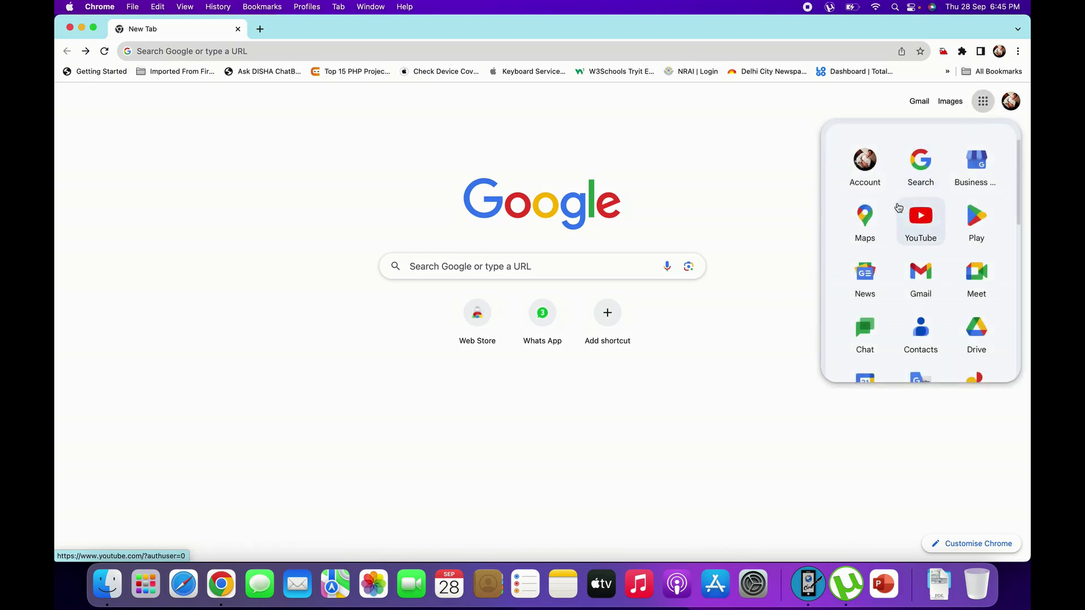
left_click(874, 221)
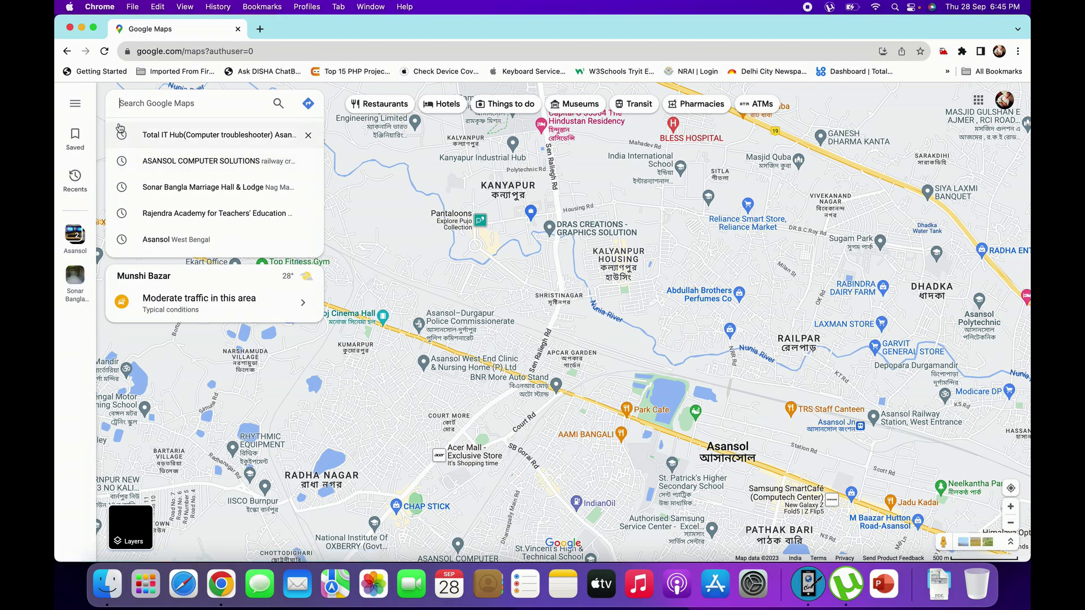
left_click(75, 106)
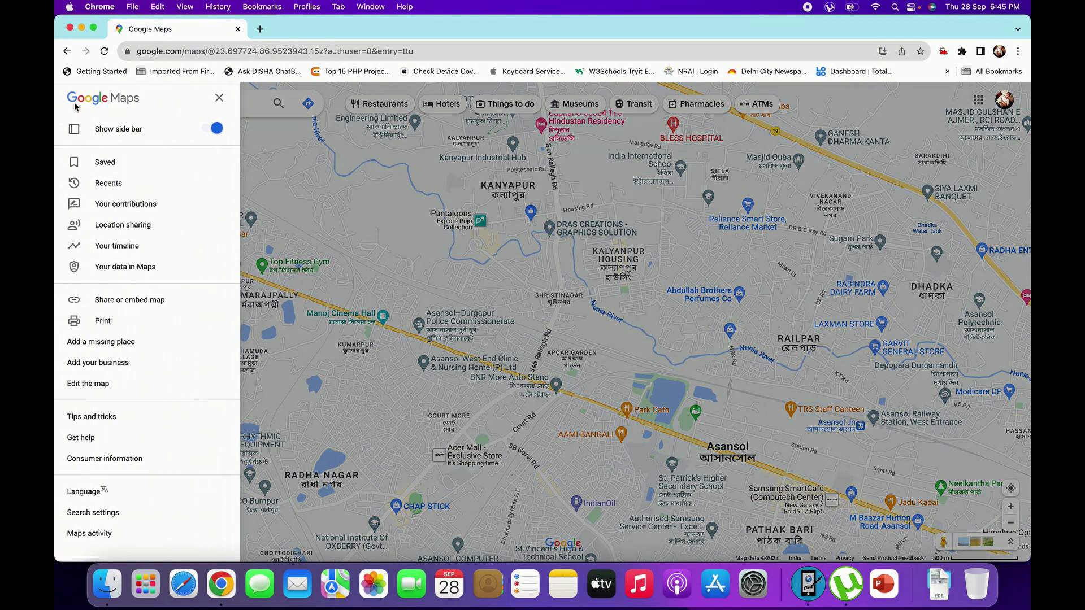
left_click(105, 163)
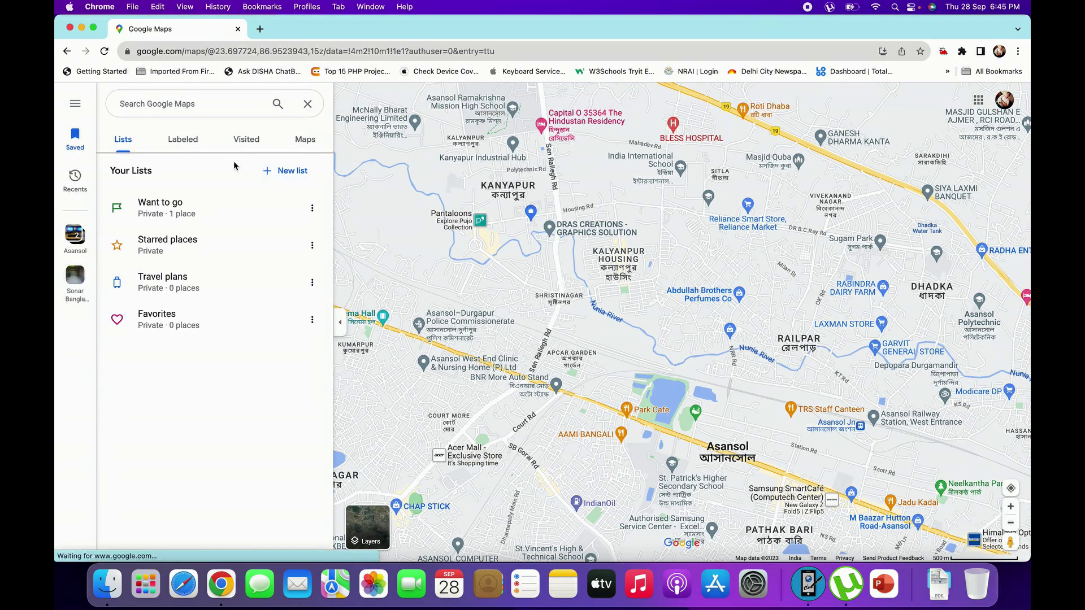
left_click(311, 143)
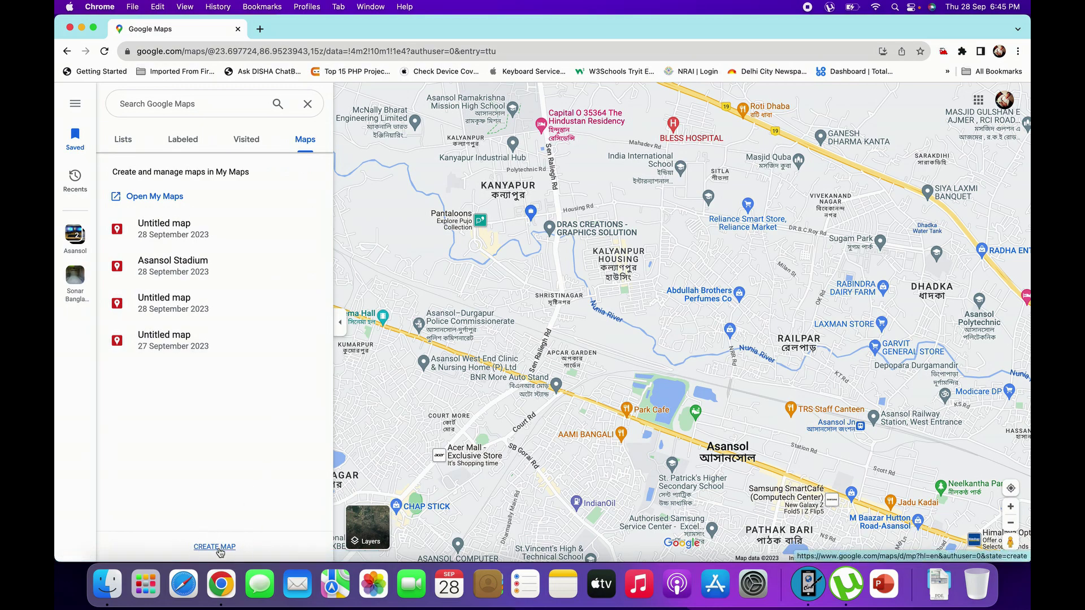
left_click(220, 547)
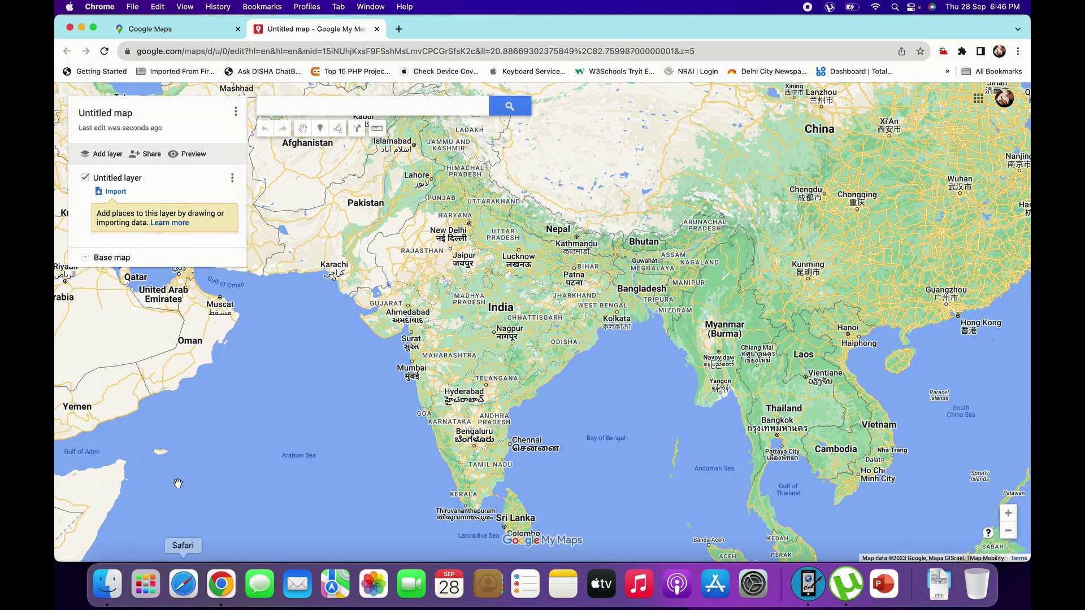
Search for Asansol and dismiss its details card so the map centres there.
left_click(380, 108)
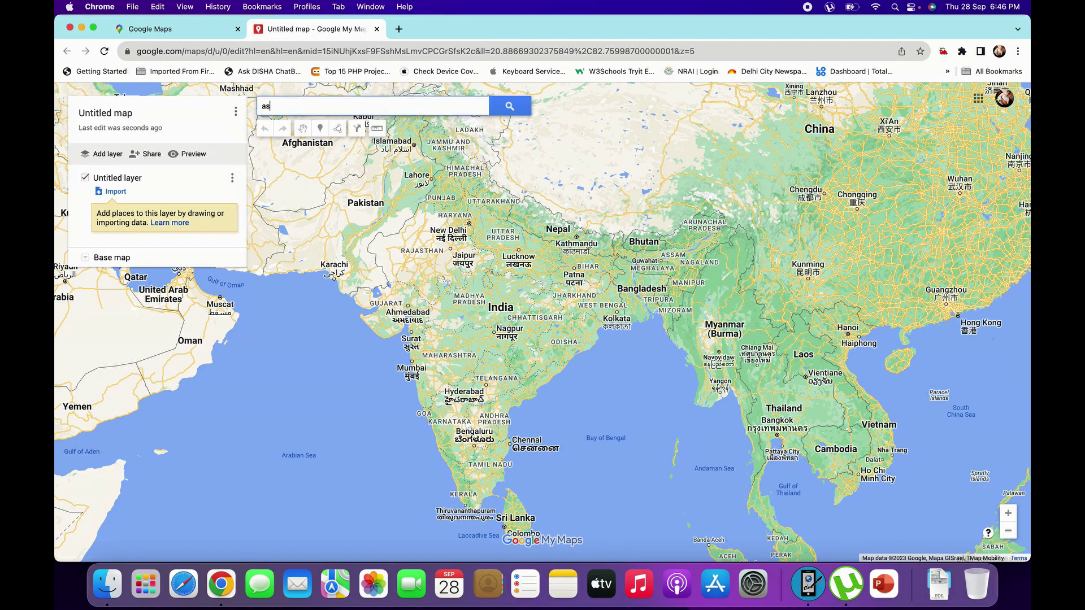
type("asansolo")
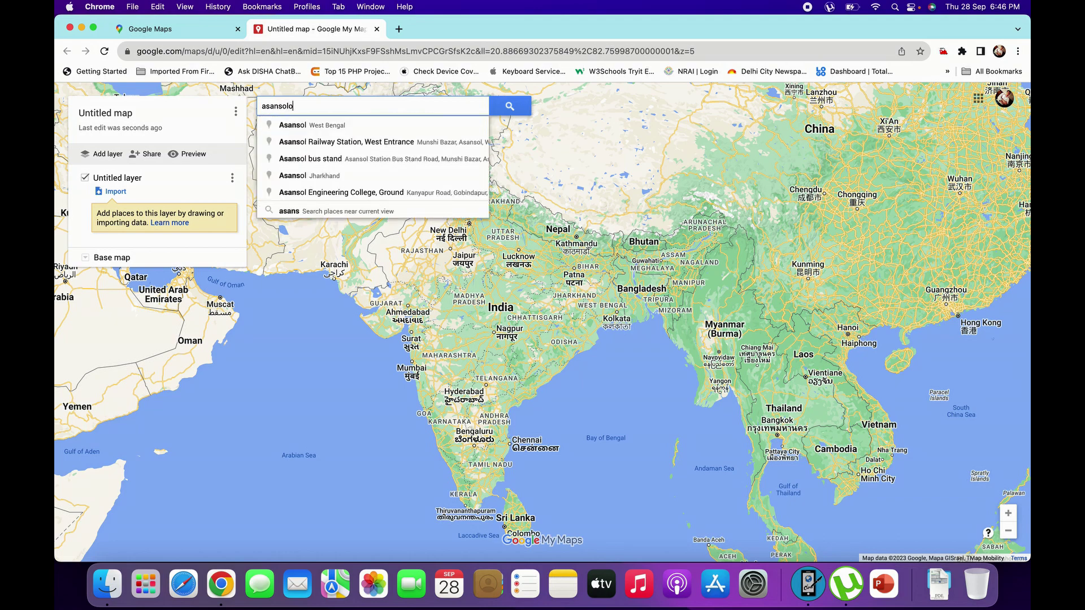
key("Escape")
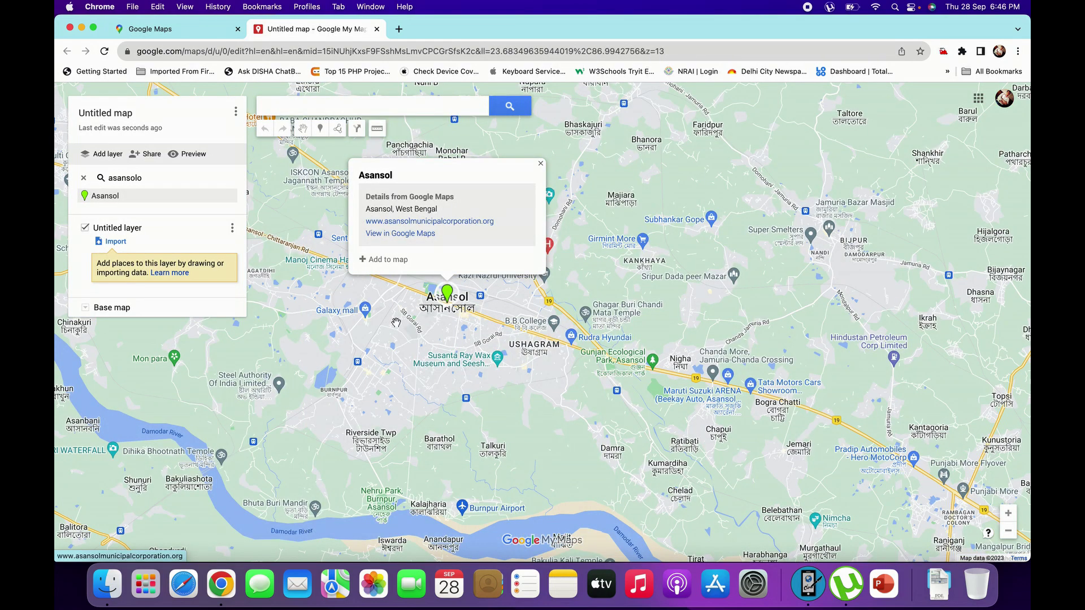
left_click(540, 165)
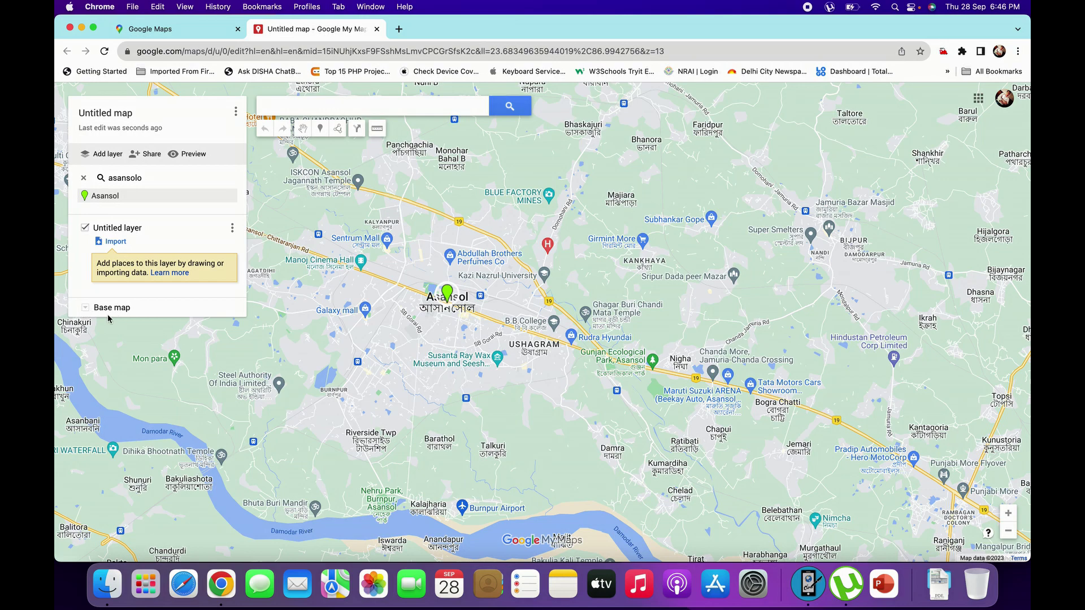
Switch the base map to Satellite and zoom in on Asansol.
left_click(86, 308)
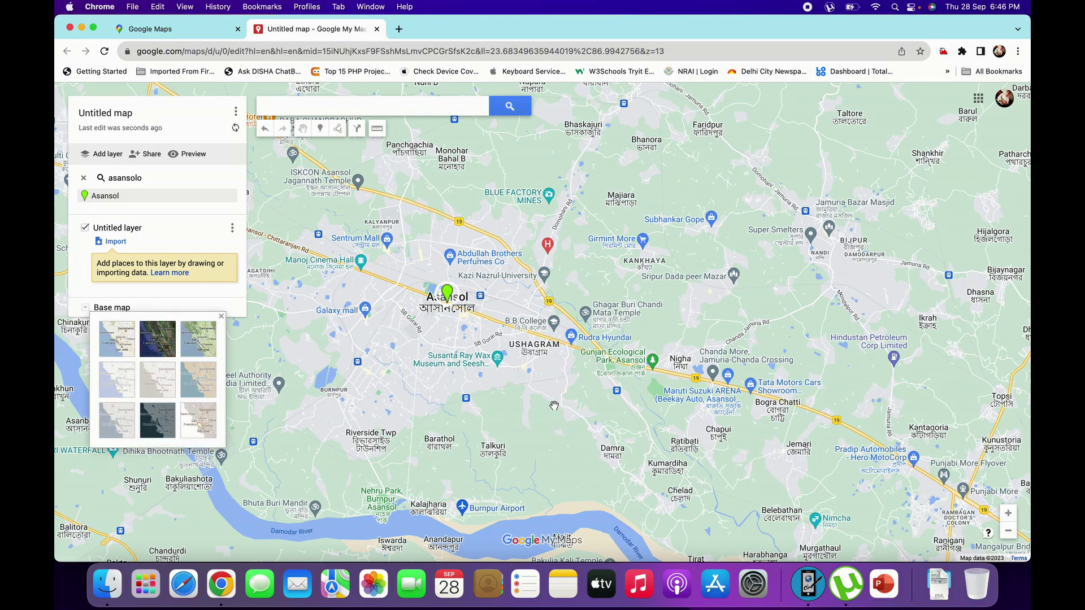
left_click(158, 342)
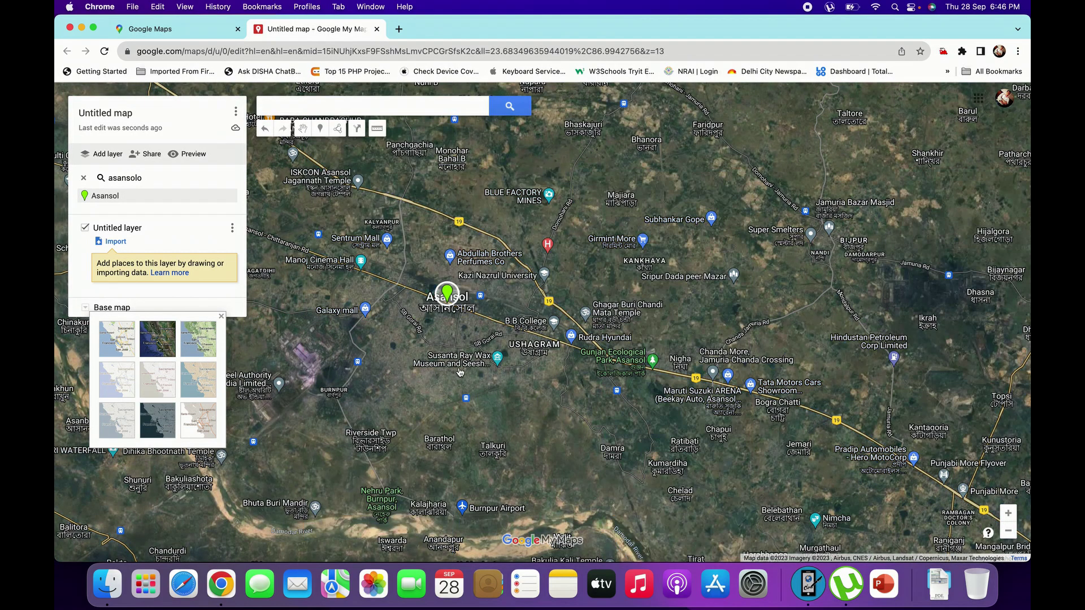
scroll(506, 369, "up", 3)
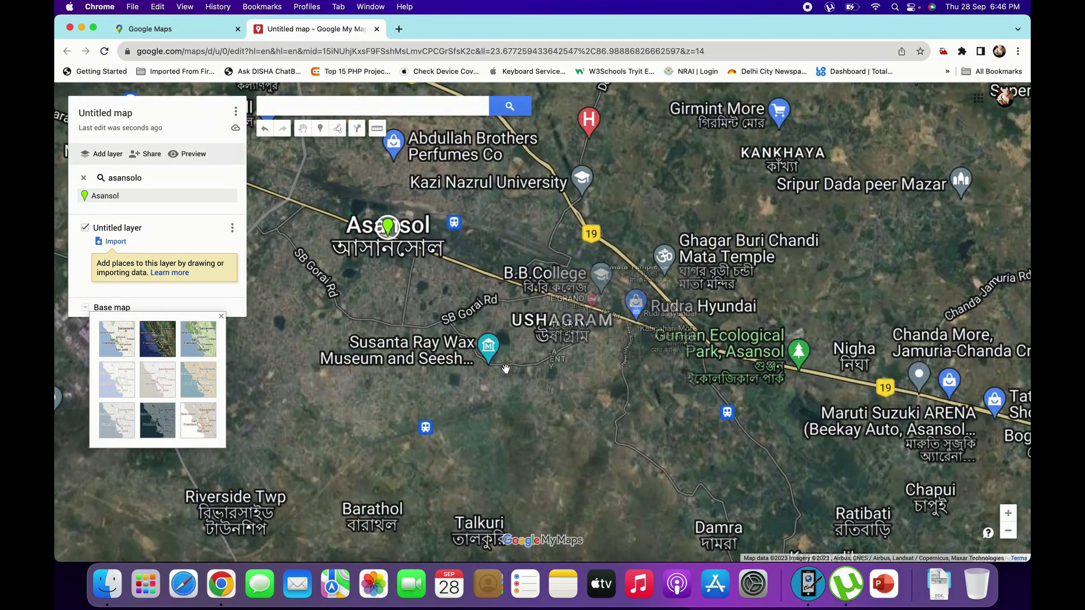
scroll(424, 313, "up", 3)
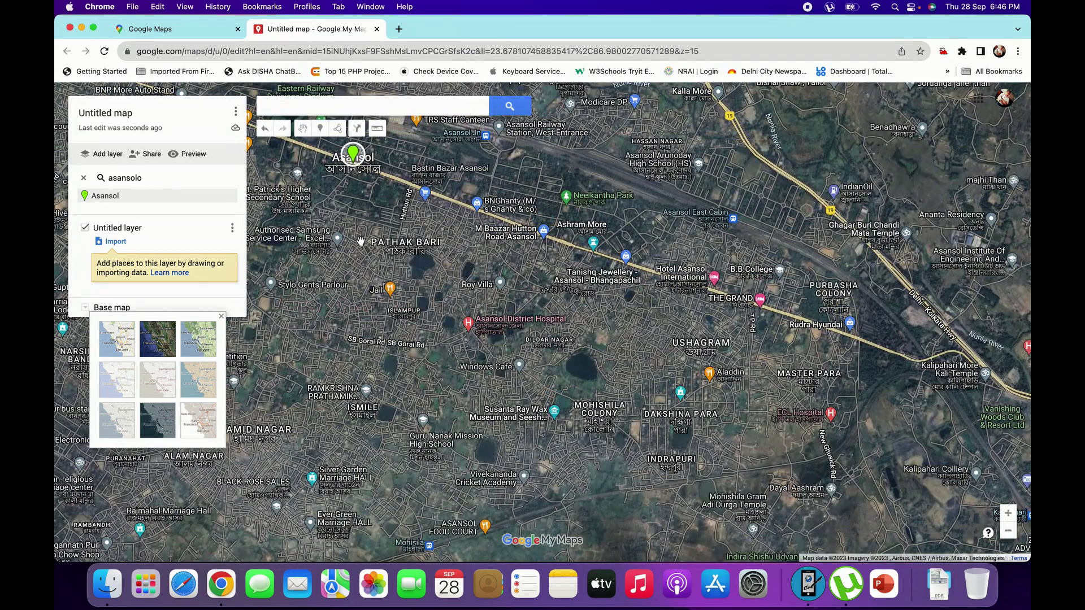
scroll(360, 242, "up", 5)
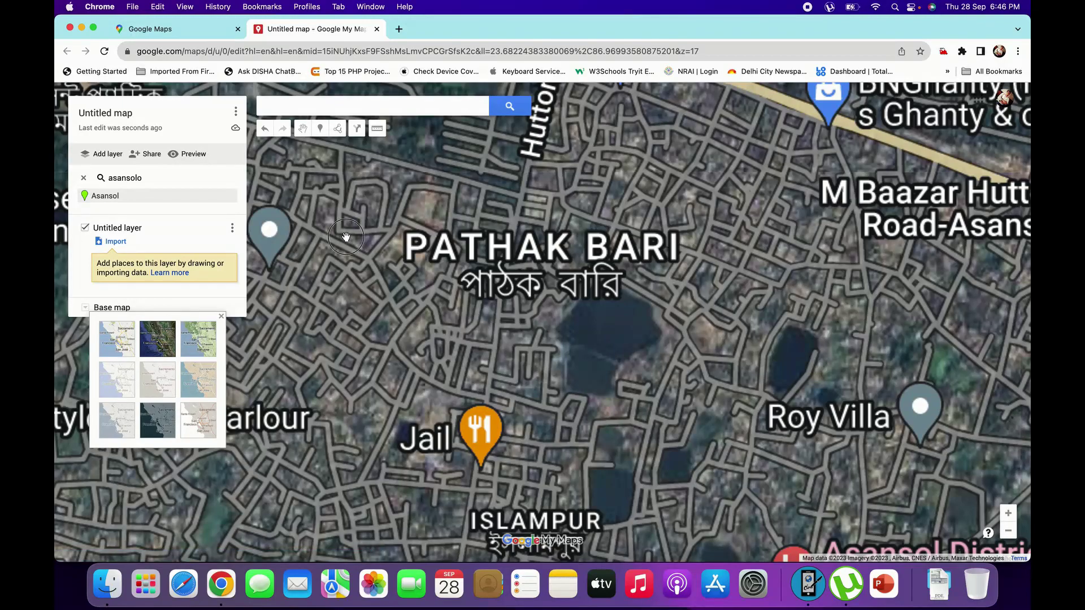
Pan and zoom the satellite view until DSA Ground fills the map.
left_click_drag(362, 241, 566, 353)
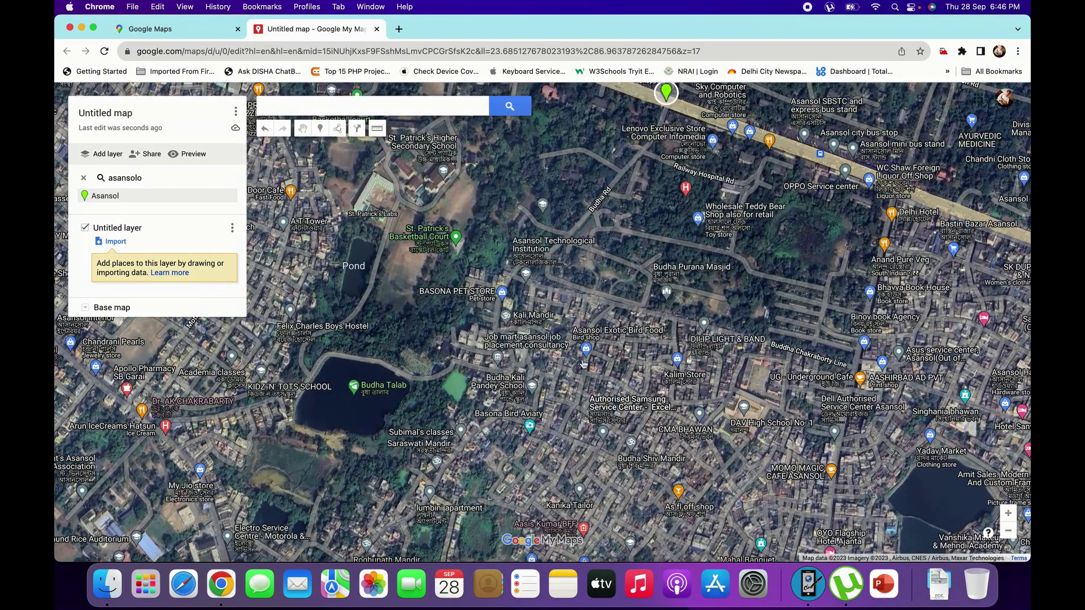
left_click_drag(512, 346, 648, 414)
left_click_drag(540, 359, 690, 377)
left_click_drag(503, 352, 637, 413)
left_click_drag(329, 227, 462, 345)
left_click_drag(367, 339, 532, 180)
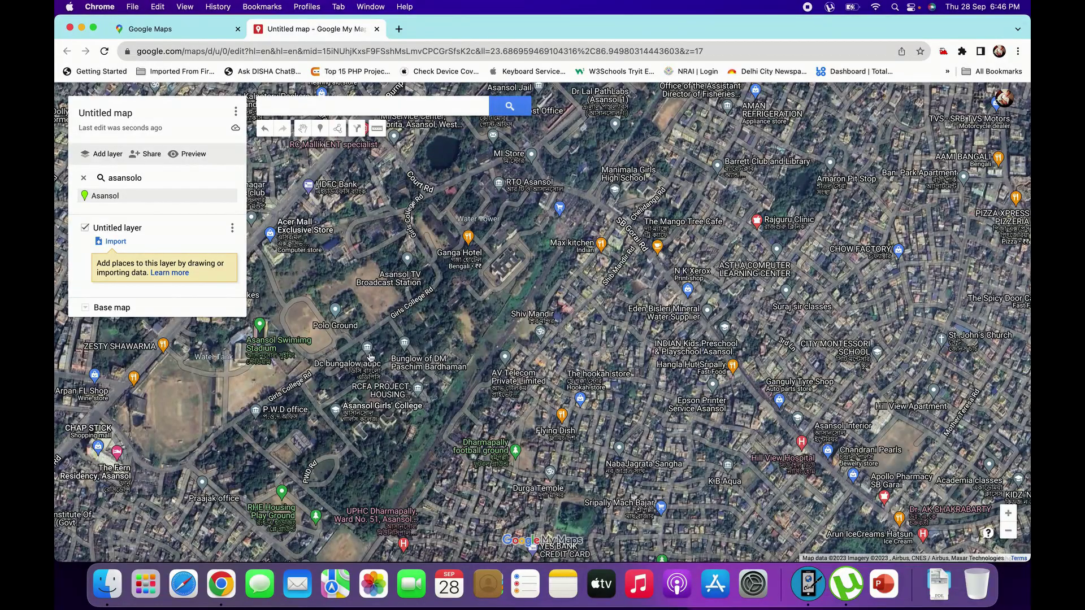
left_click_drag(370, 356, 518, 157)
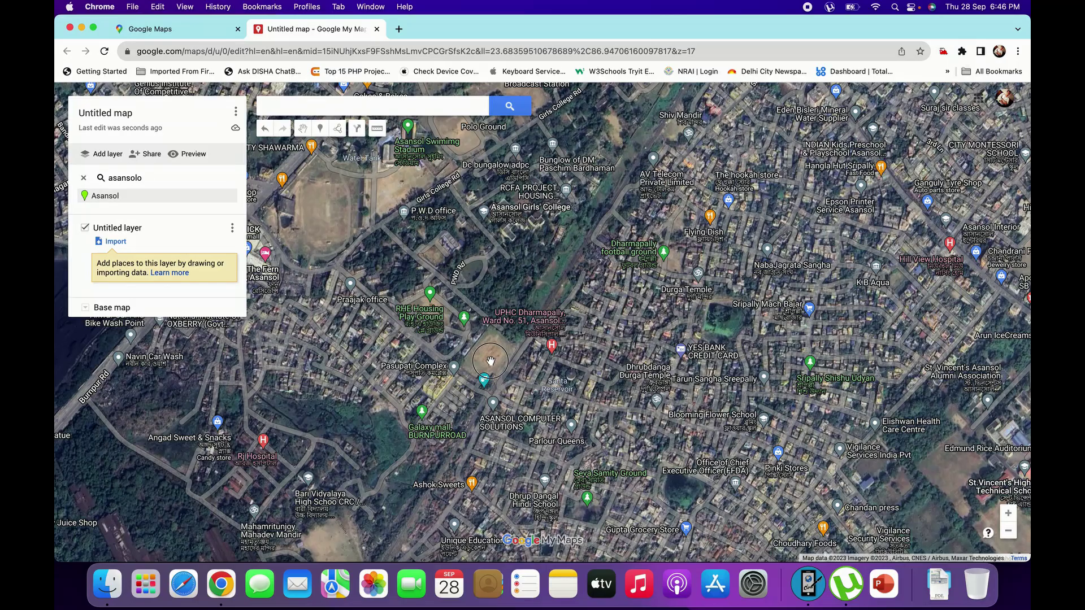
scroll(491, 356, "up", 5)
scroll(491, 361, "up", 3)
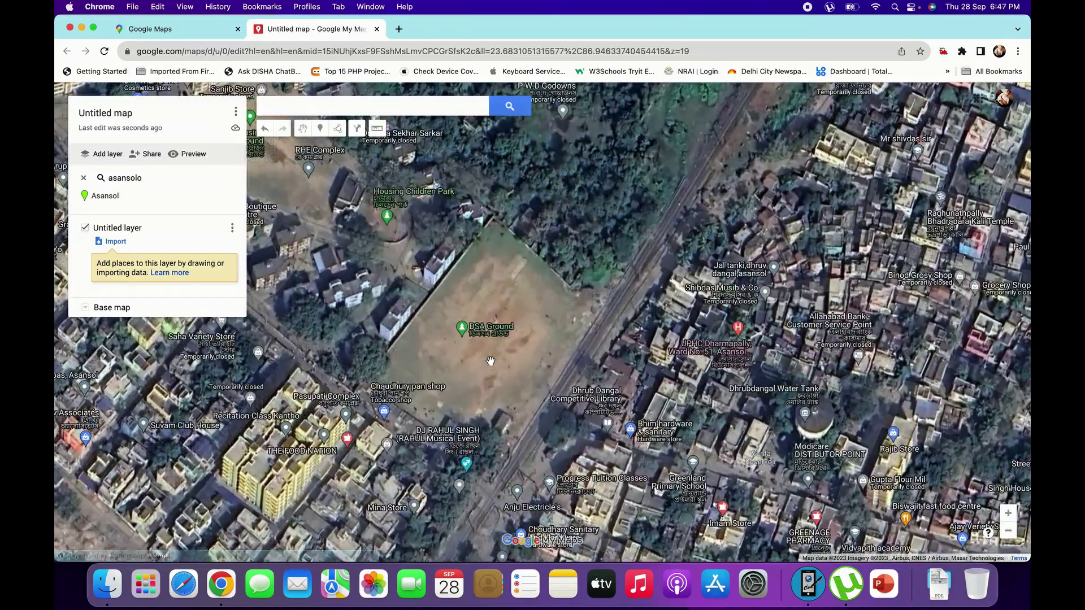
scroll(491, 360, "up", 3)
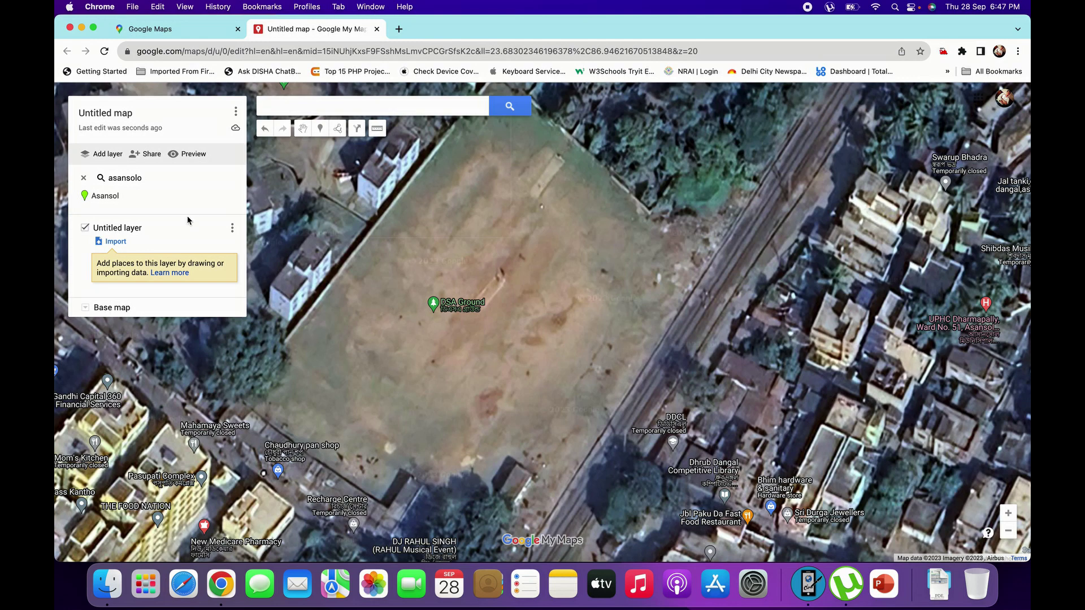
Rename the untitled layer to 'Ground'.
left_click(120, 227)
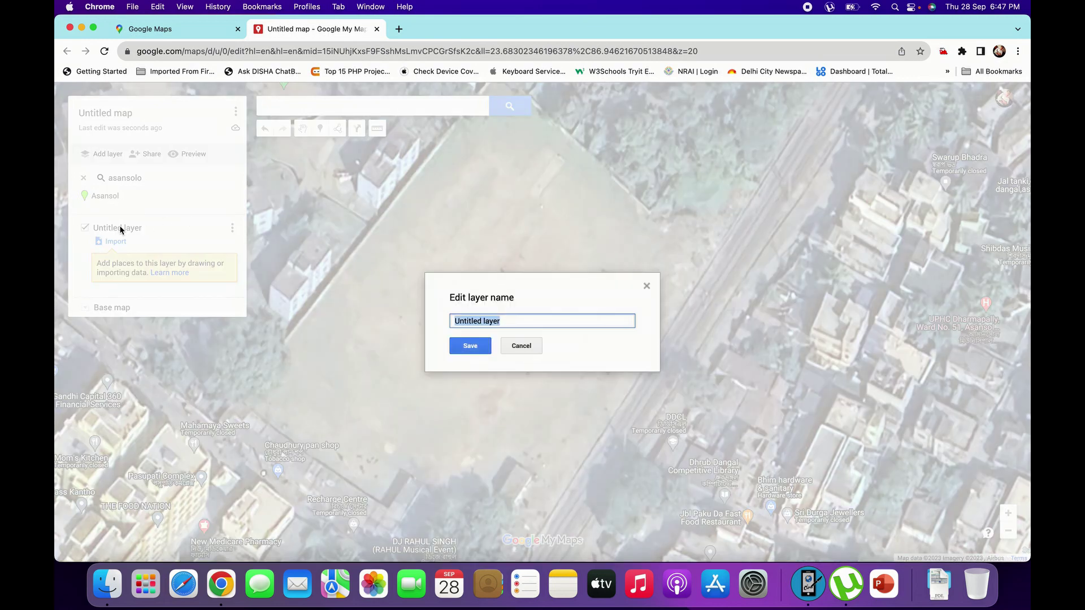
type("Ground")
left_click(469, 346)
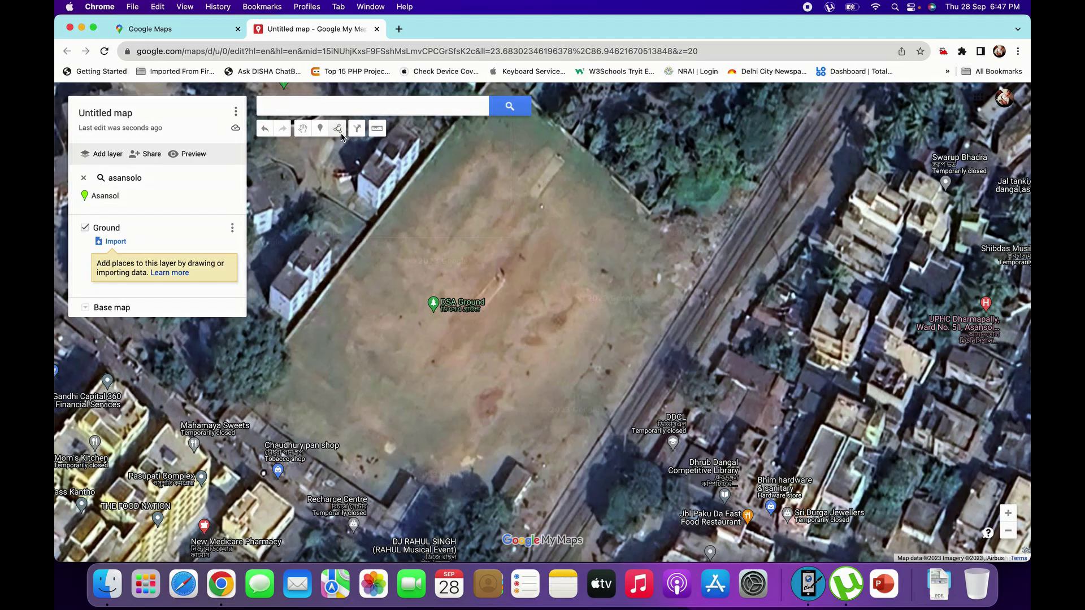
Trace a five-corner polygon around the playing field's outline.
left_click(338, 128)
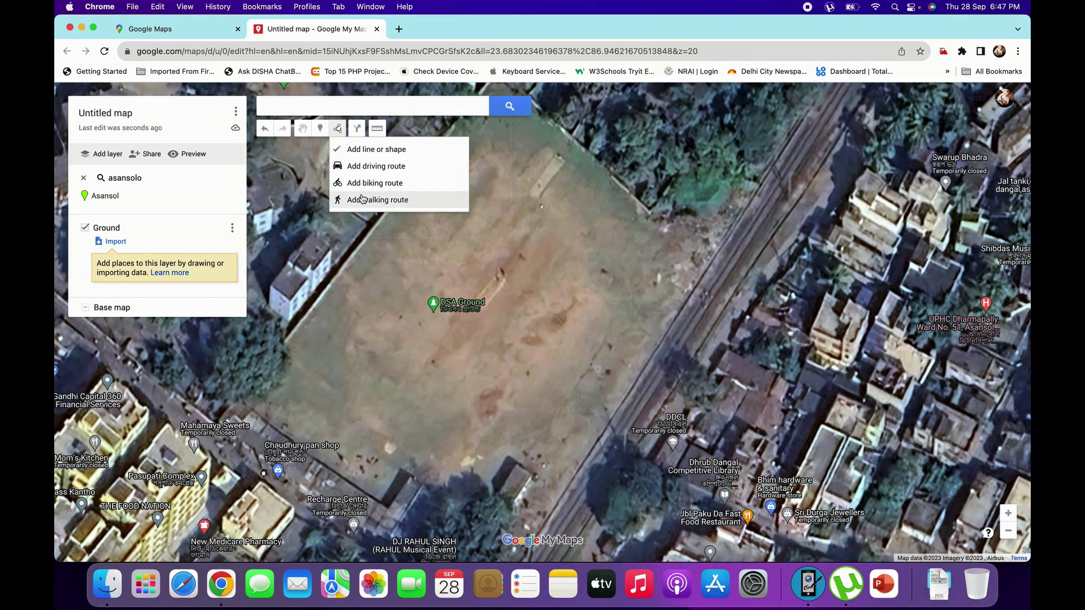
left_click(376, 150)
left_click(281, 397)
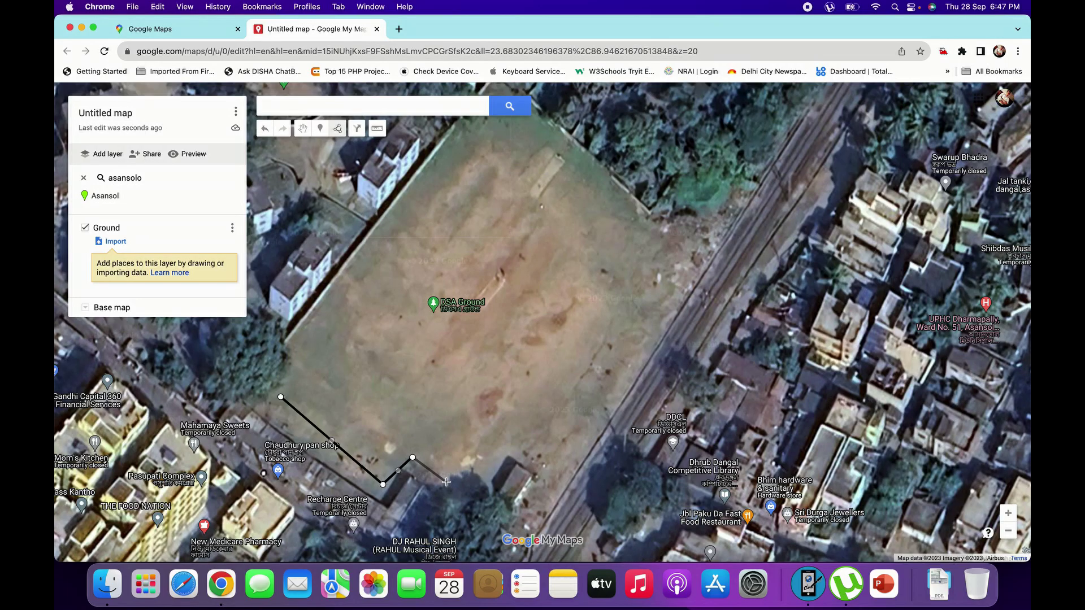
left_click(461, 490)
left_click(640, 238)
left_click(509, 124)
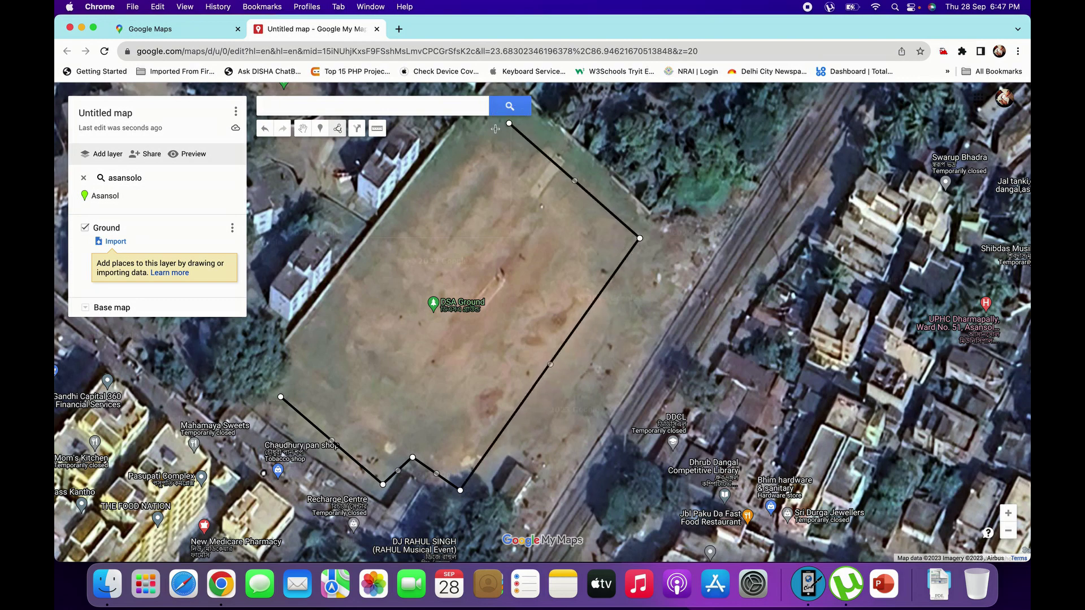
left_click(339, 318)
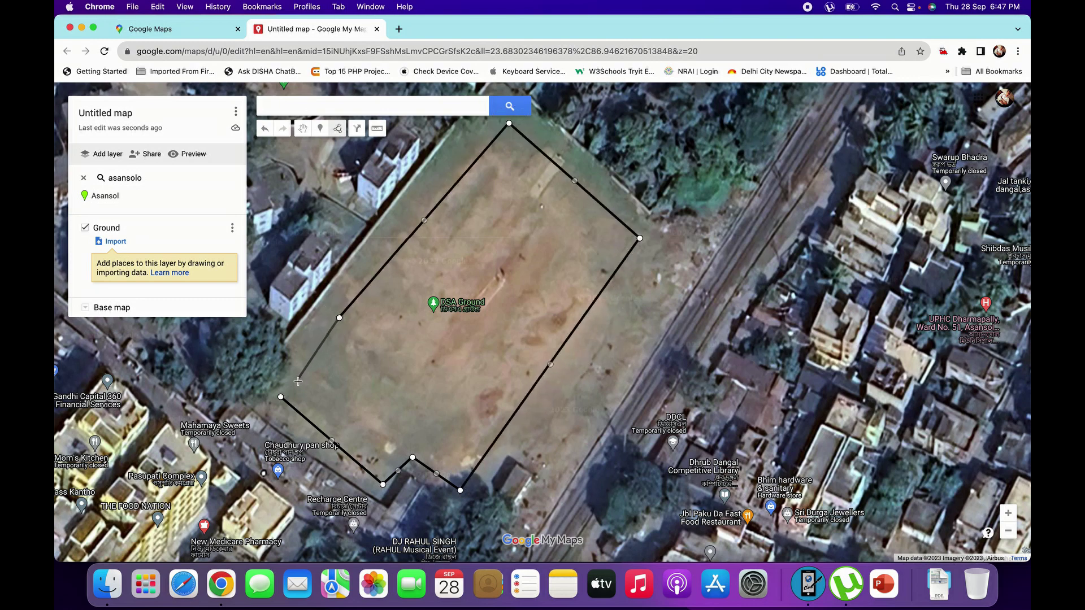
left_click(281, 397)
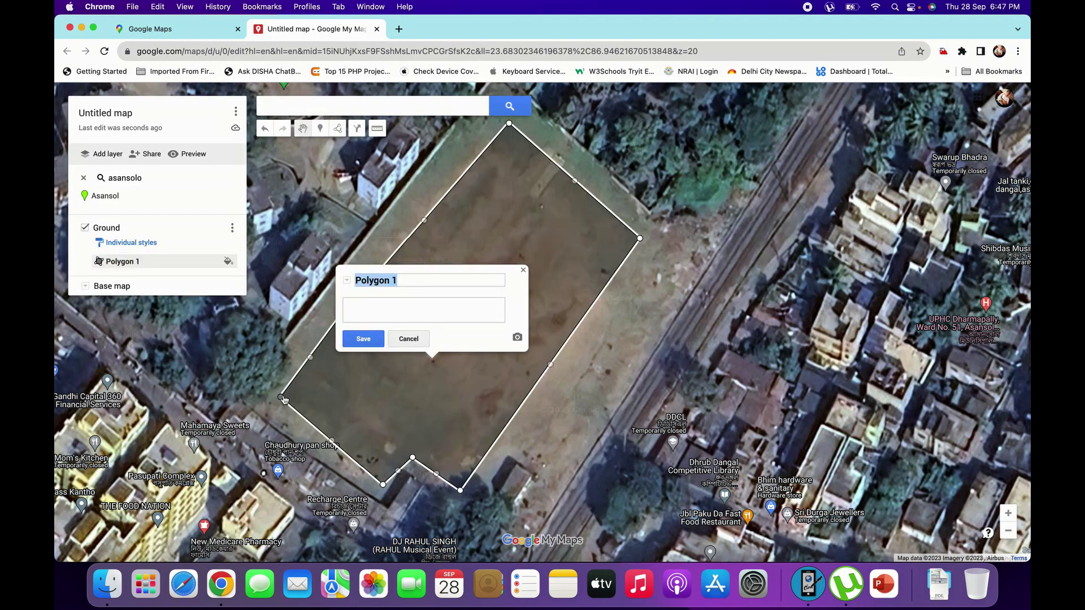
Title the polygon 'Ground Area', save it, and close its info card.
type("Ground Area")
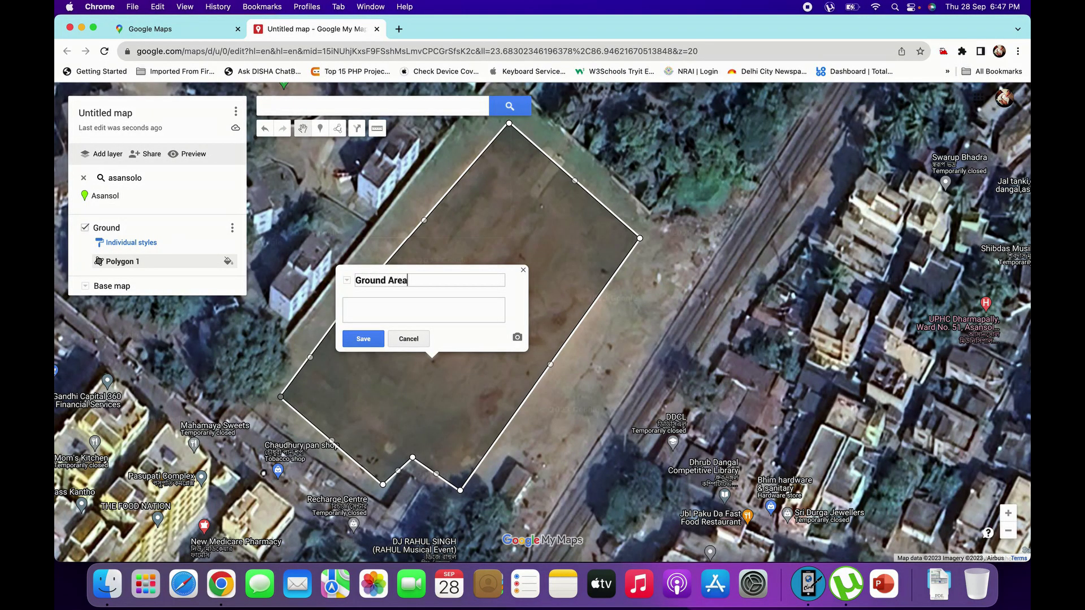
left_click(356, 343)
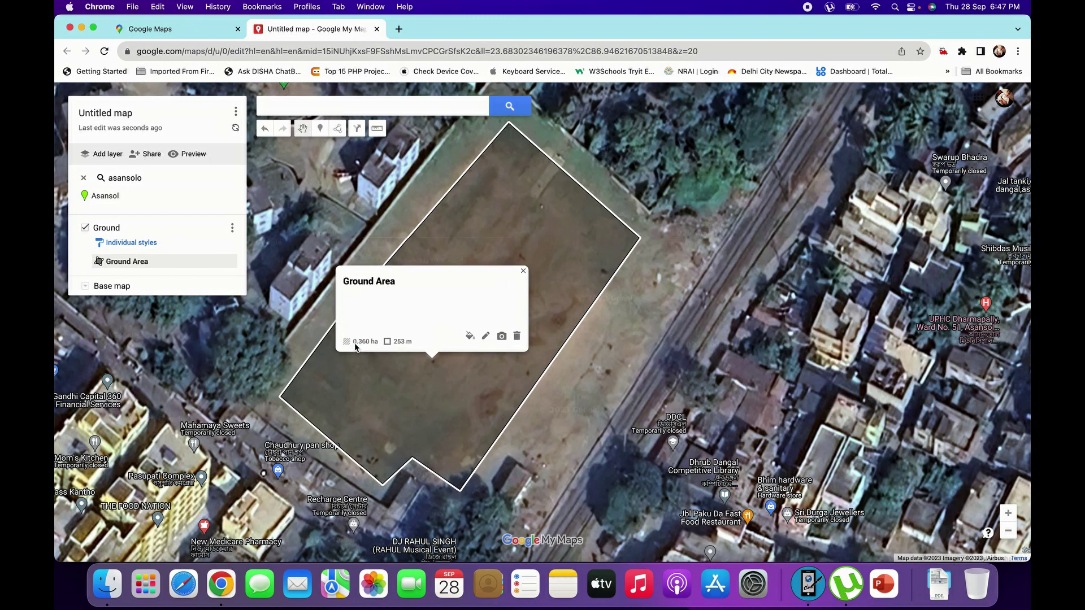
left_click(523, 271)
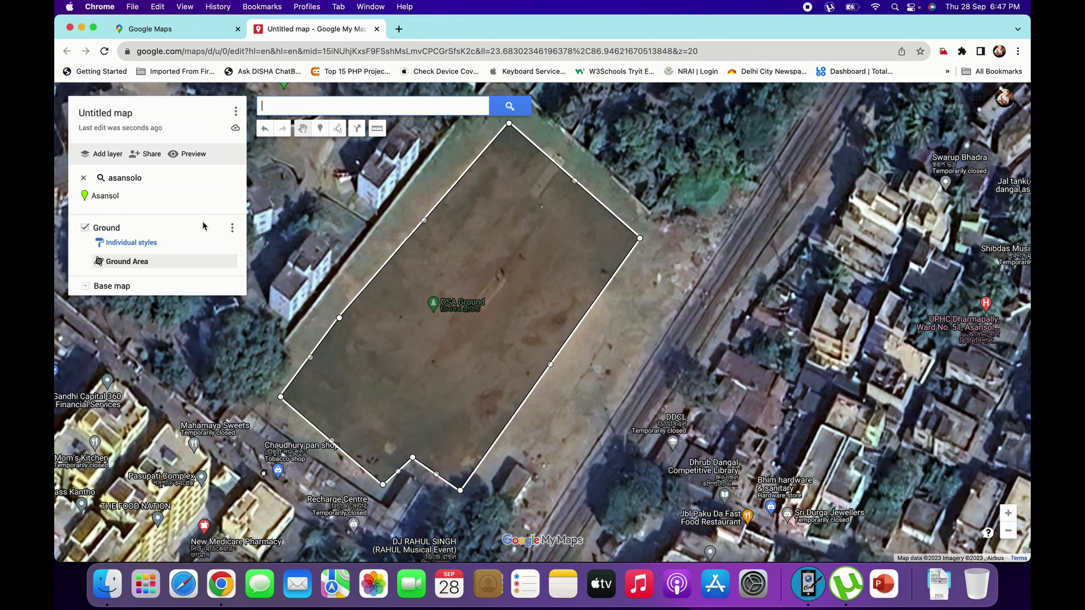
Add a new layer named 'Pitch'.
left_click(100, 158)
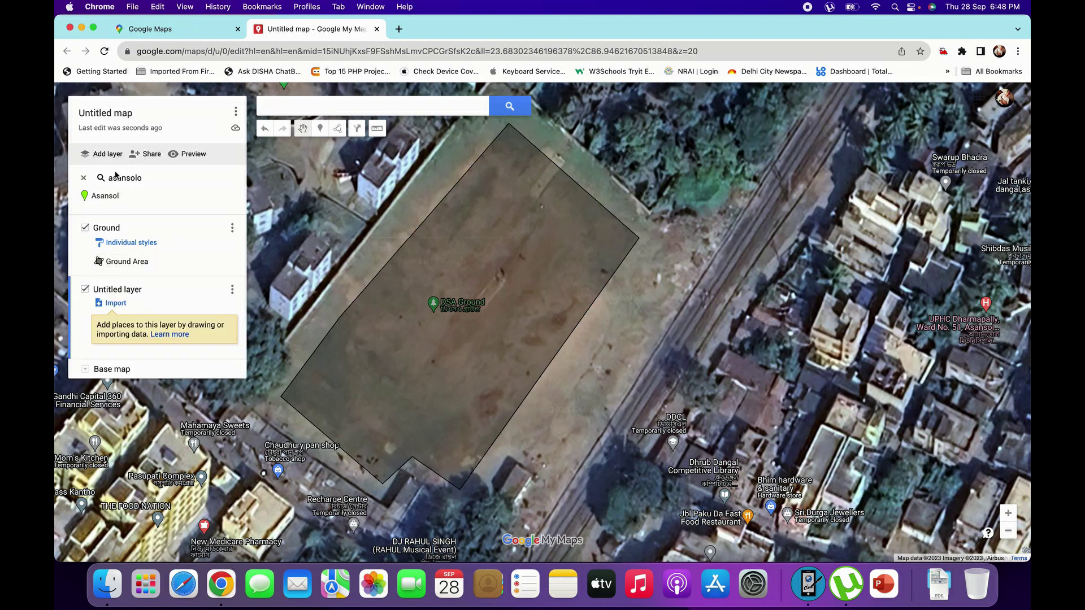
left_click(124, 291)
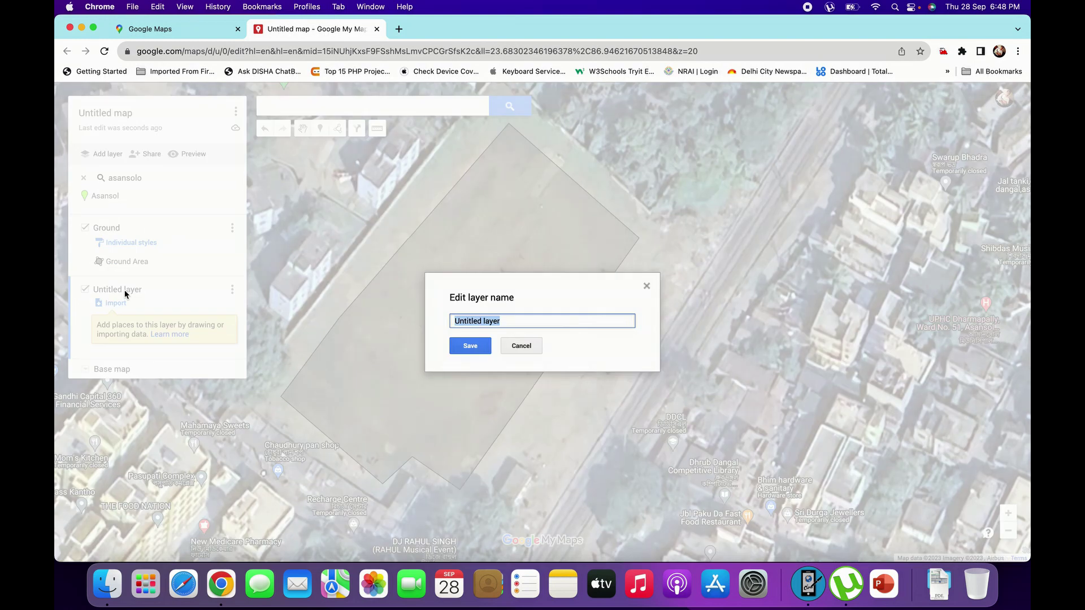
type("Pitch")
left_click(469, 346)
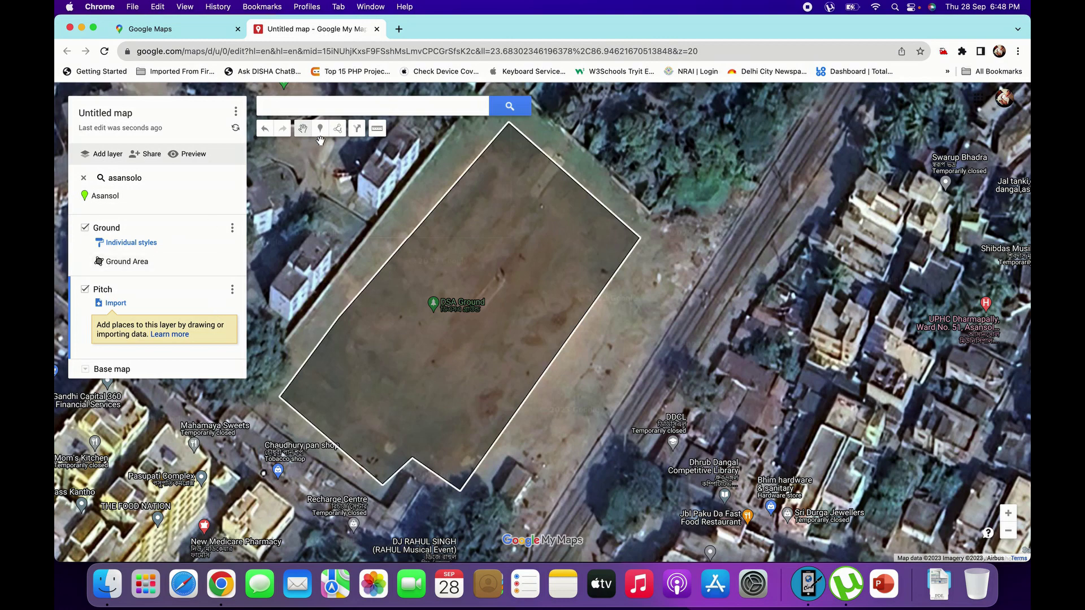
Draw a small four-corner polygon near the field centre and name it 'Pitch'.
left_click(338, 130)
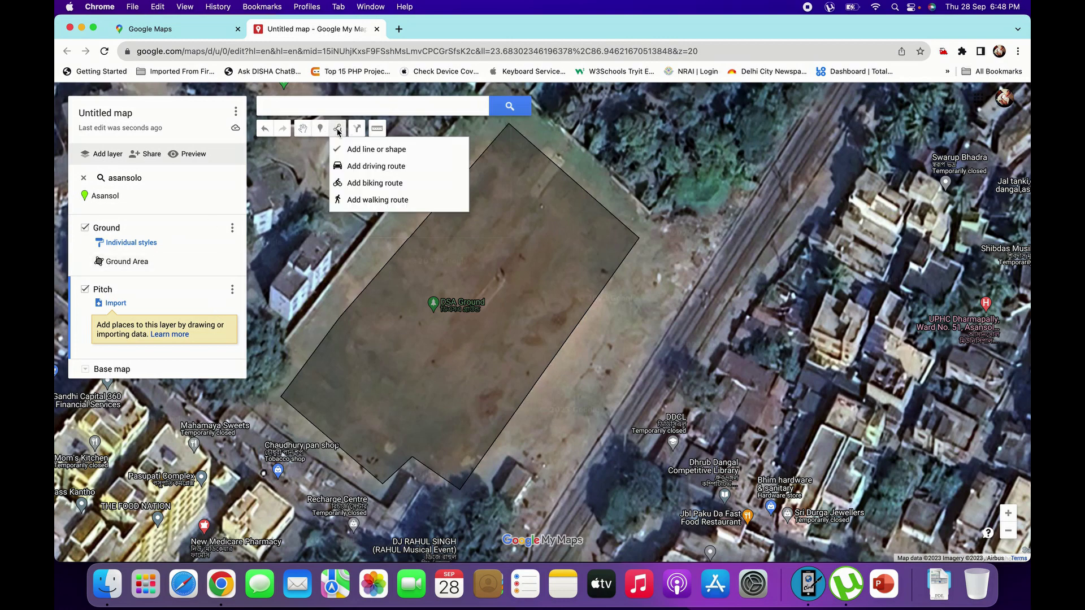
left_click(382, 150)
left_click(461, 334)
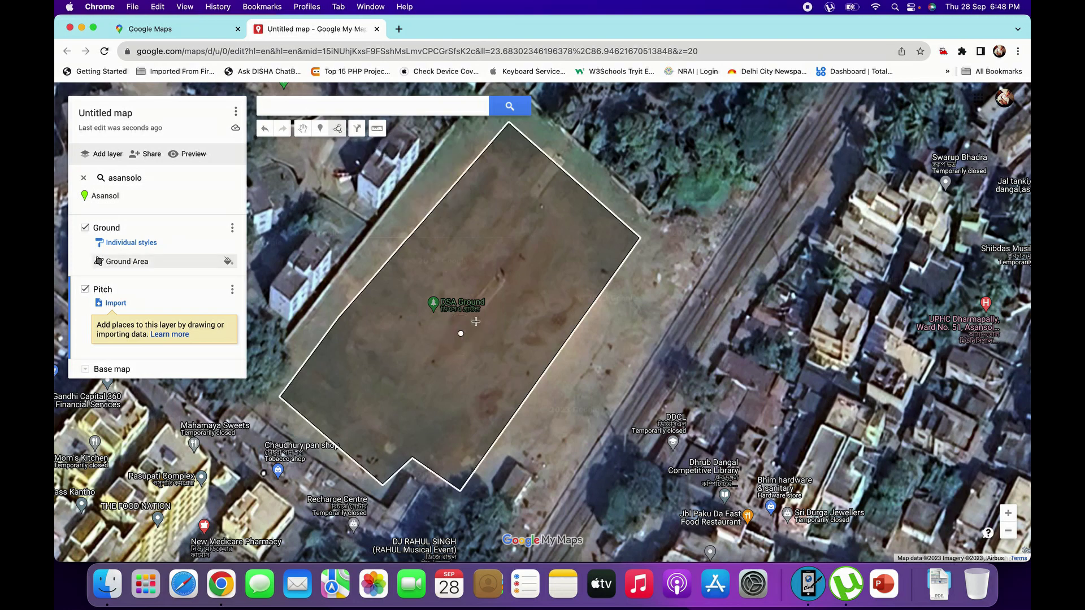
left_click(509, 279)
left_click(493, 270)
left_click(449, 325)
left_click(461, 334)
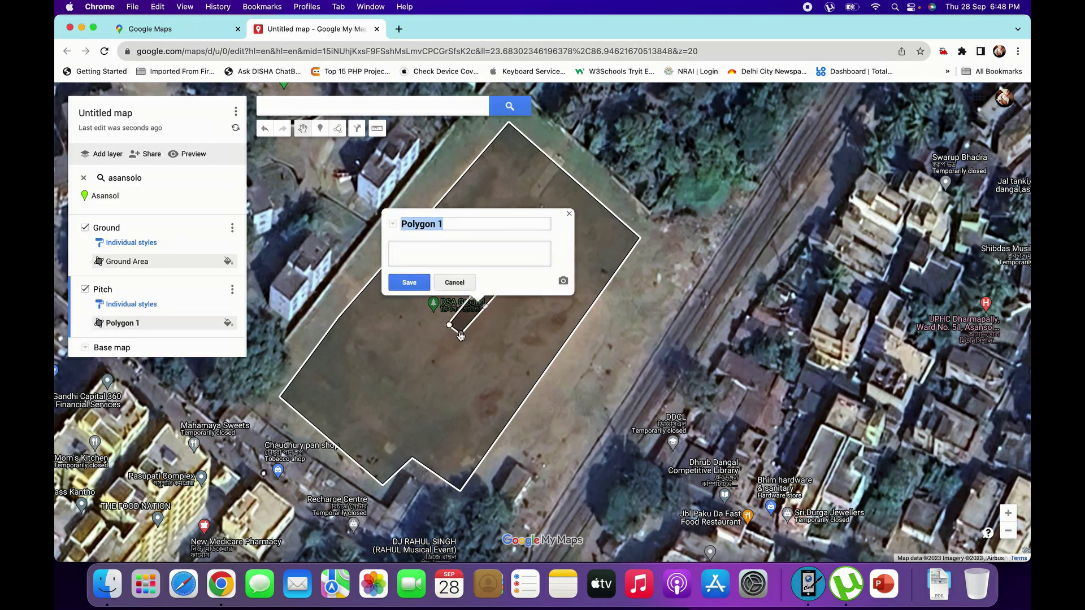
type("Pitch")
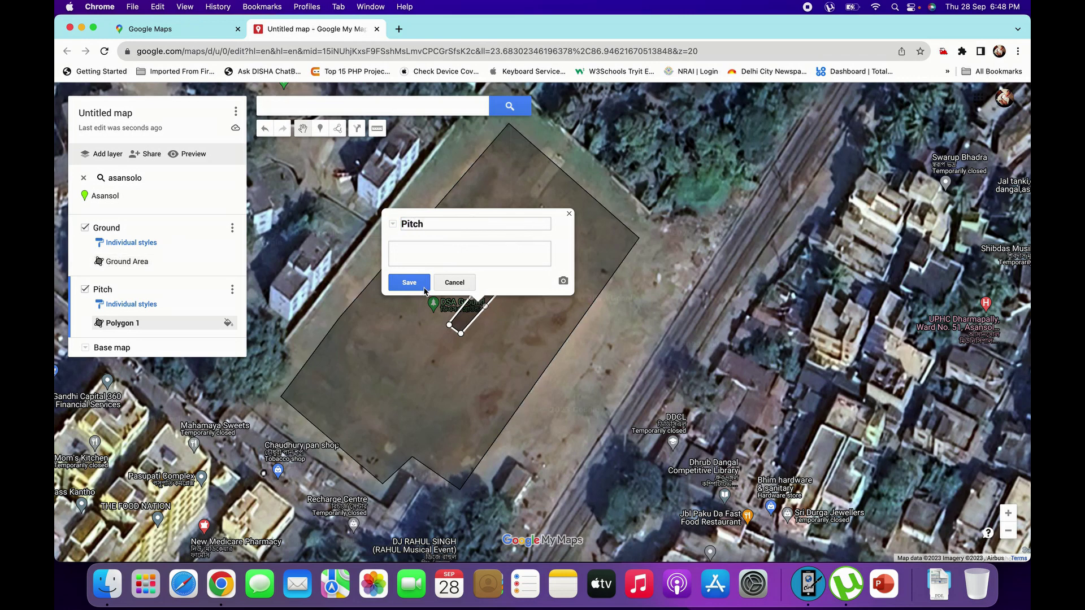
key("Return")
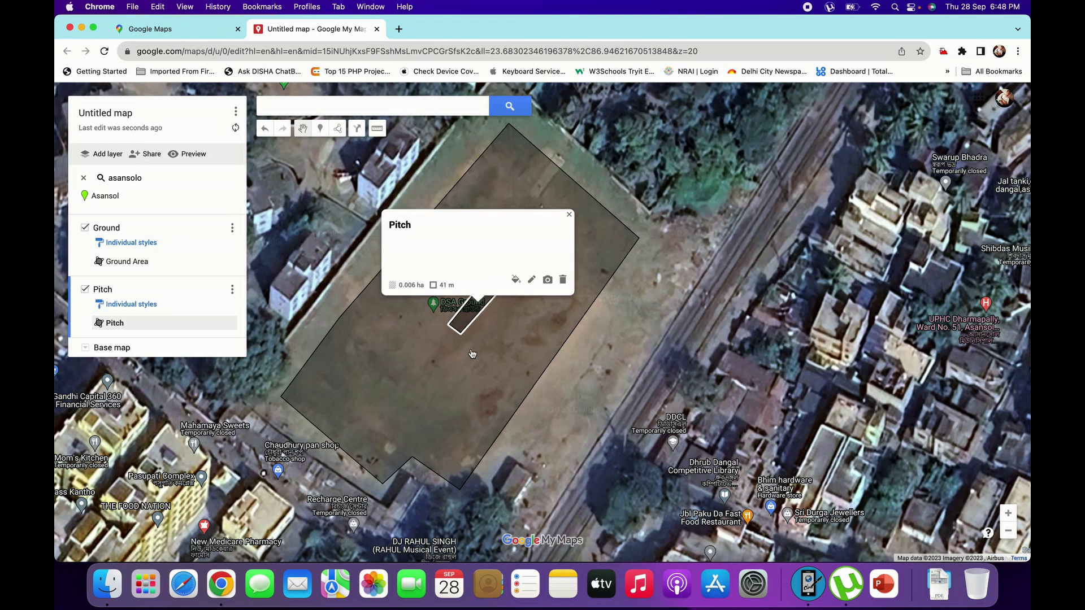
left_click(569, 216)
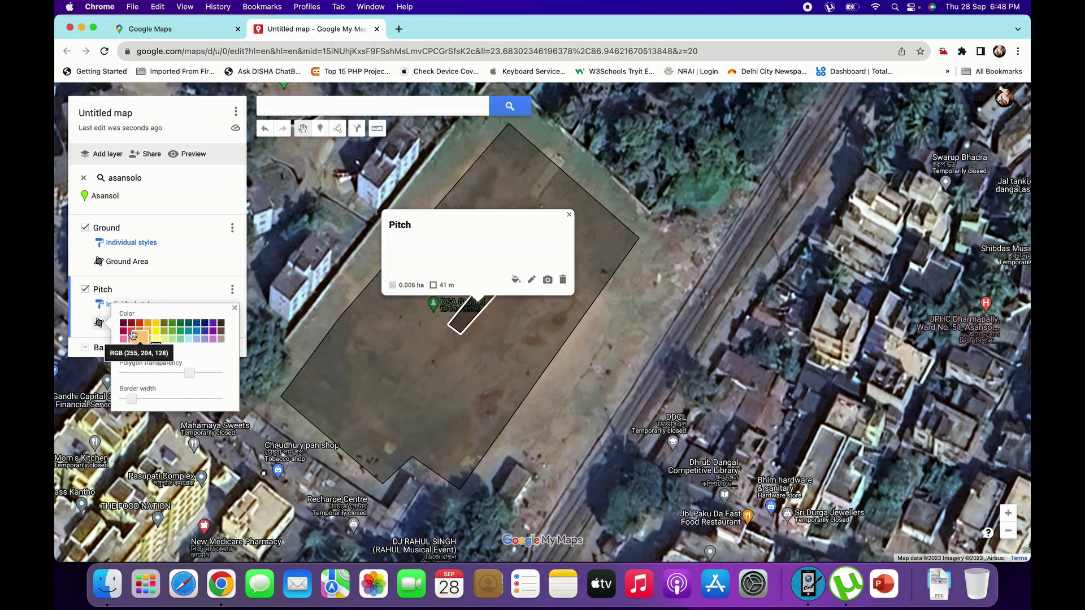
Fill the Pitch polygon pink and the Ground Area polygon light green.
left_click(133, 334)
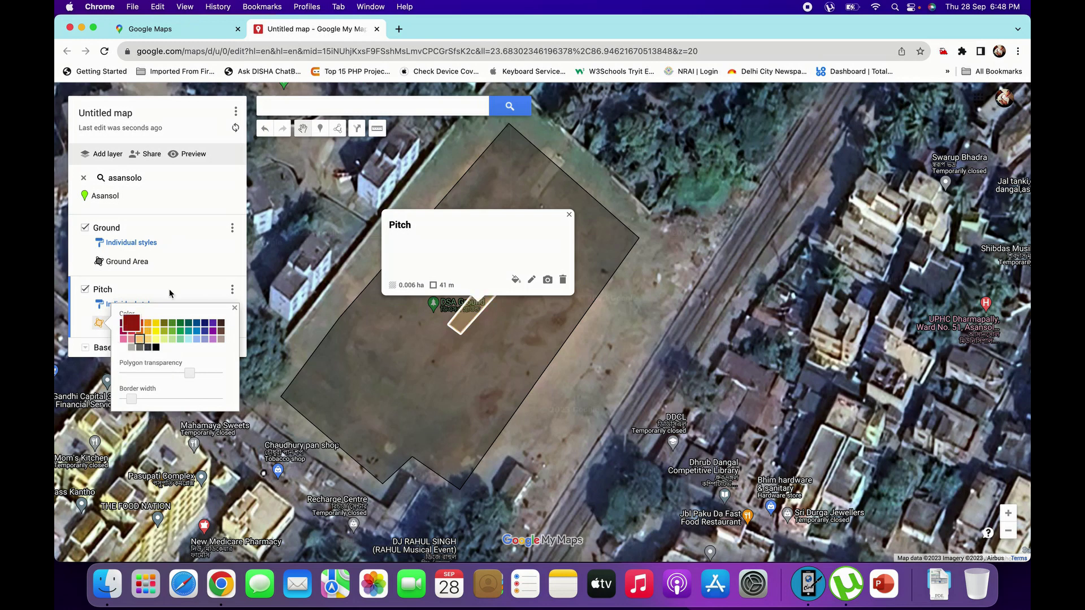
left_click(133, 334)
left_click(523, 203)
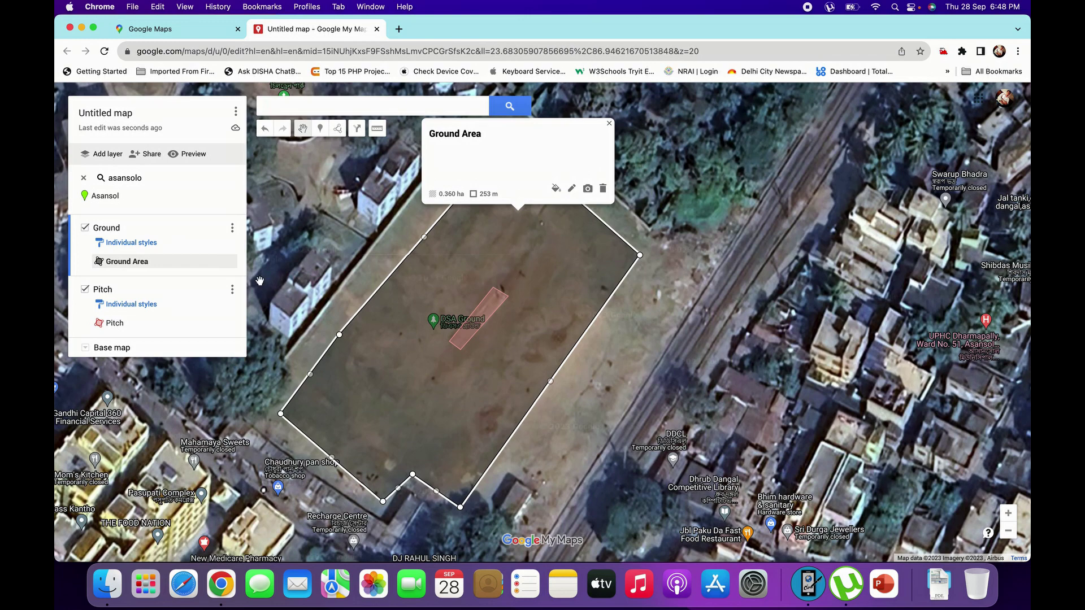
left_click(229, 261)
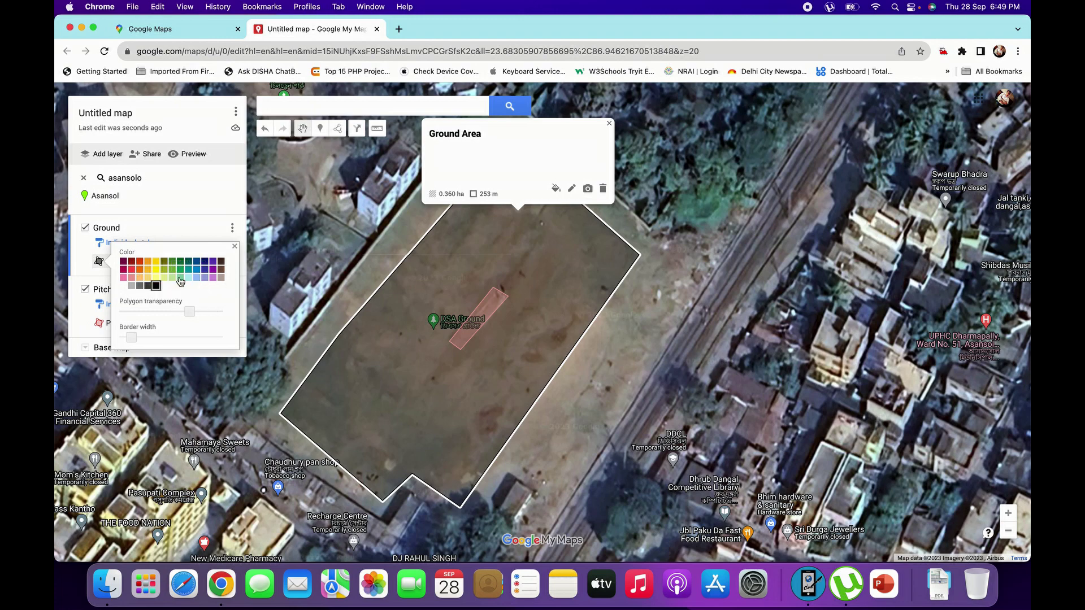
left_click(181, 273)
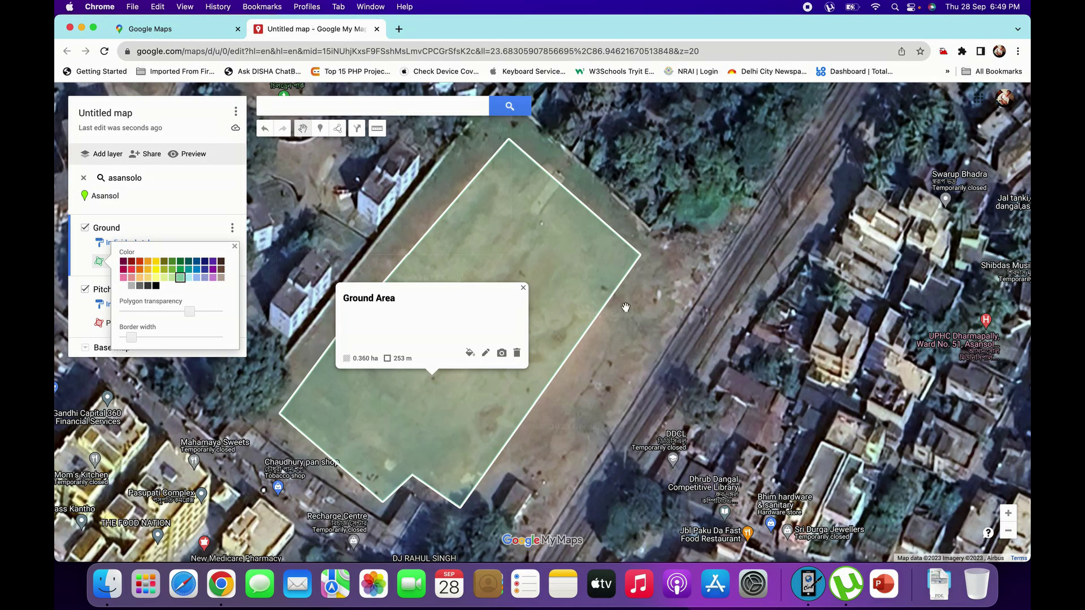
left_click(647, 292)
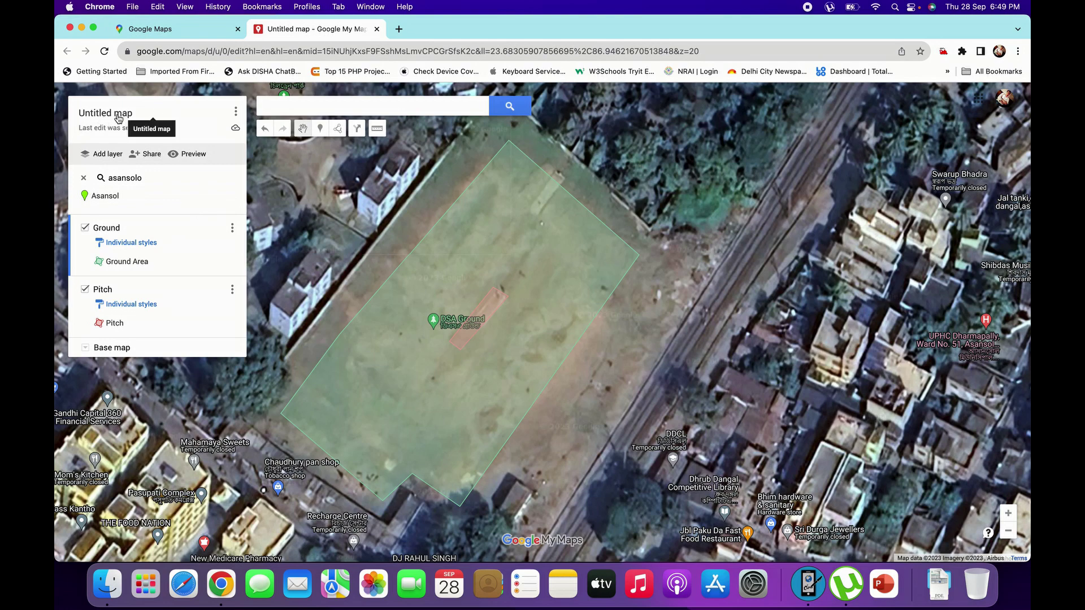
Change the map title from 'Untitled map' to 'Cricket Ground'.
left_click(100, 113)
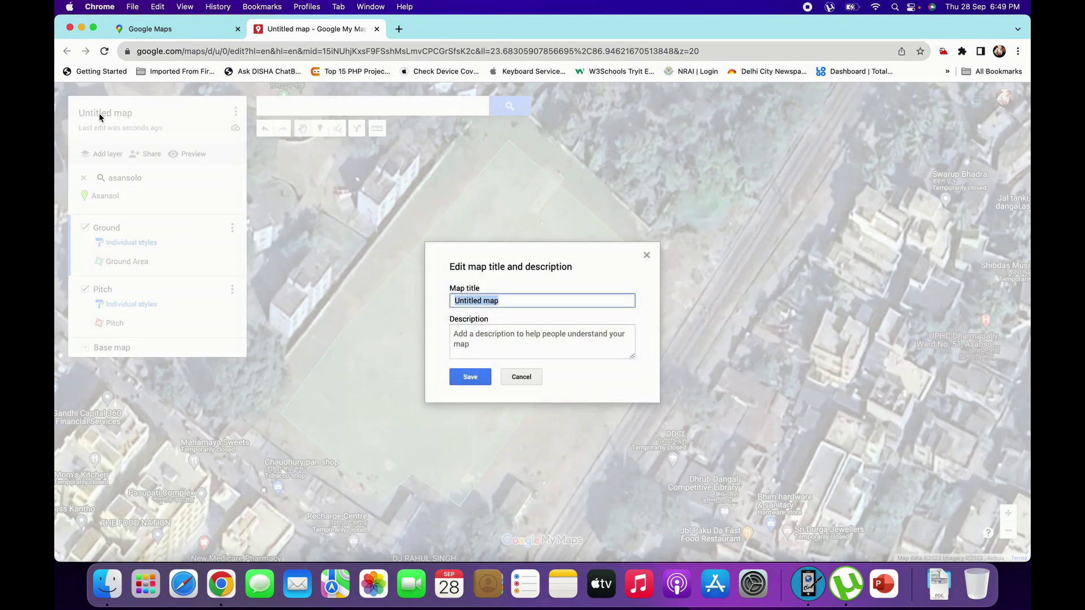
type("Cricket  Ground")
left_click(471, 382)
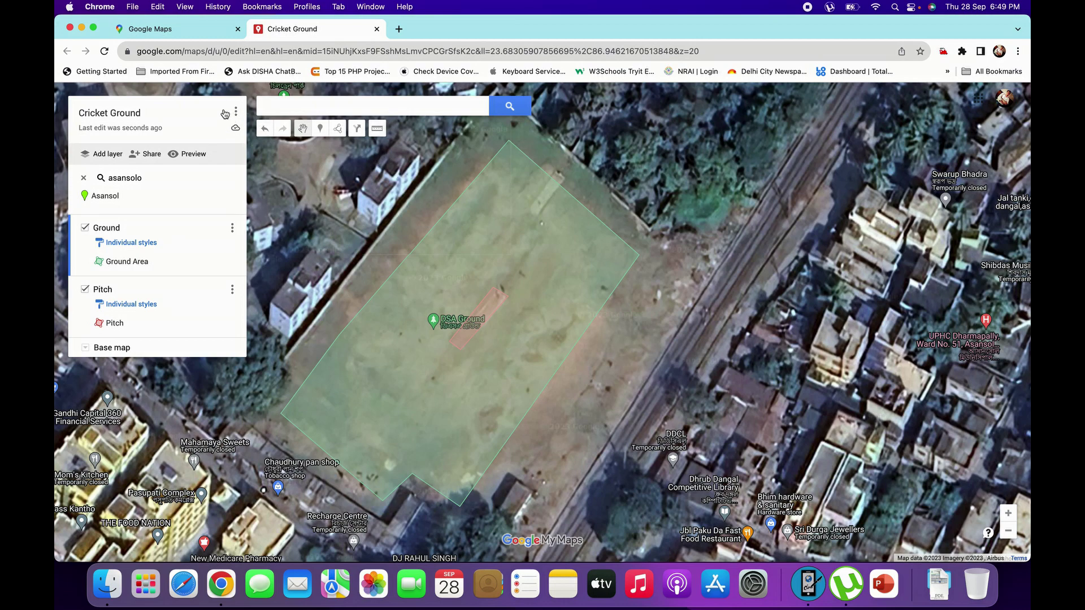
left_click(237, 113)
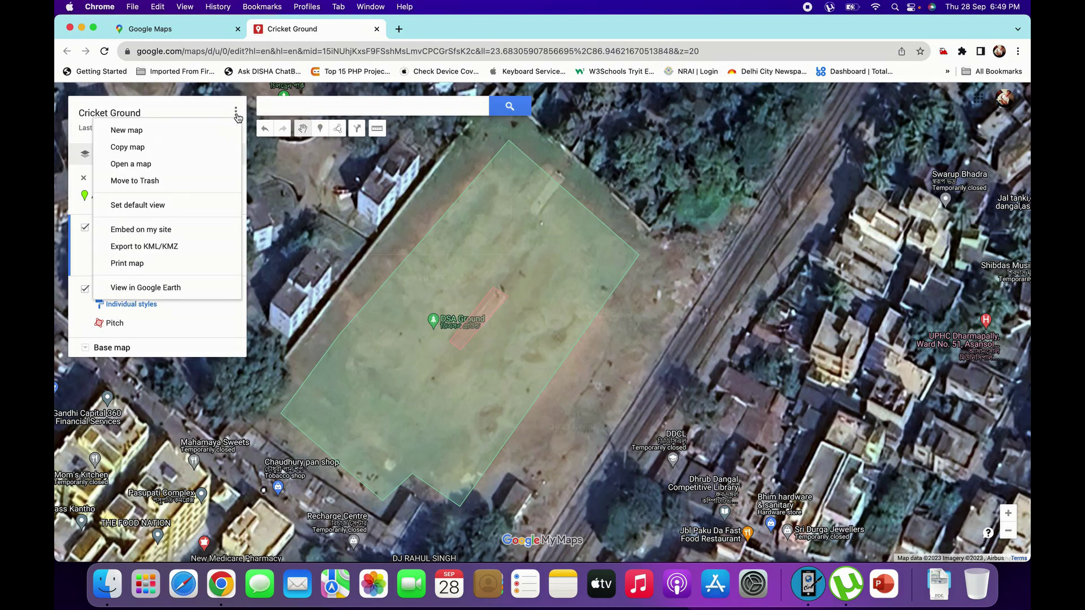
Export the whole map as KML and save it as Cricket Ground.kml on the desktop.
left_click(131, 249)
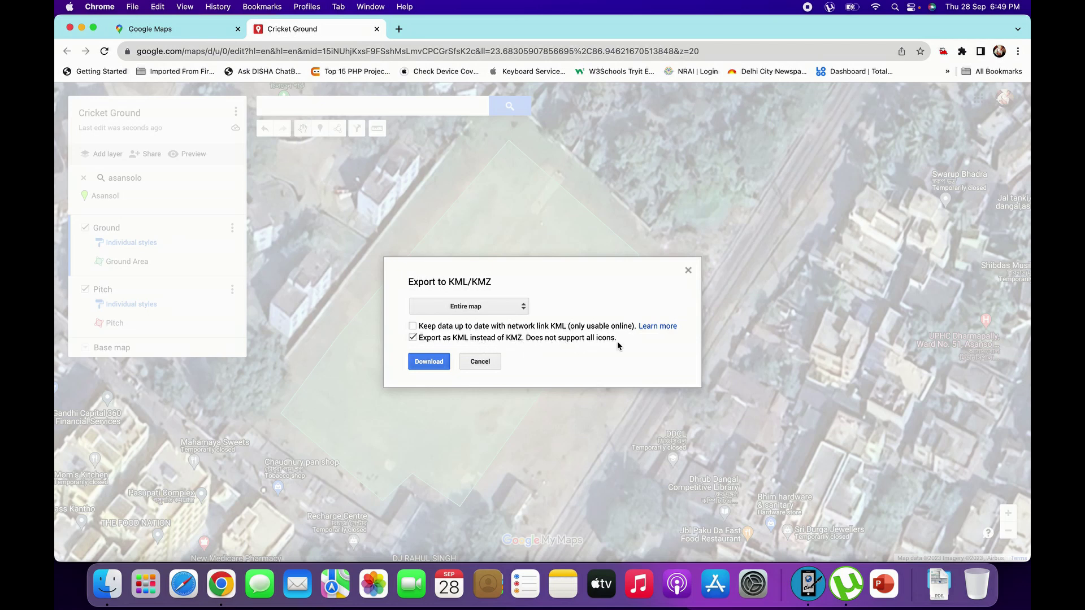
left_click(429, 364)
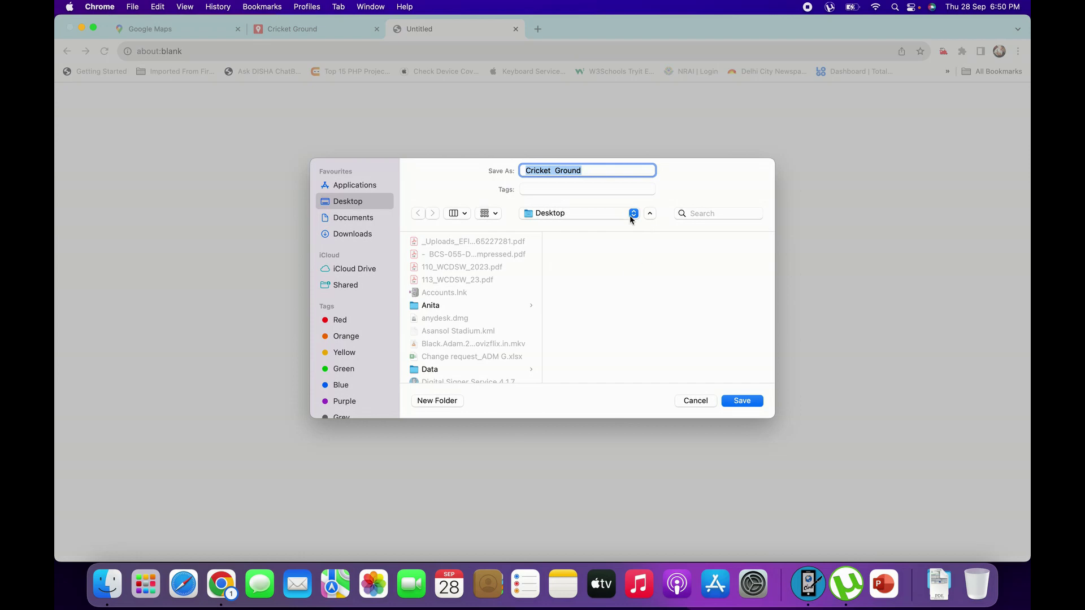
left_click(742, 402)
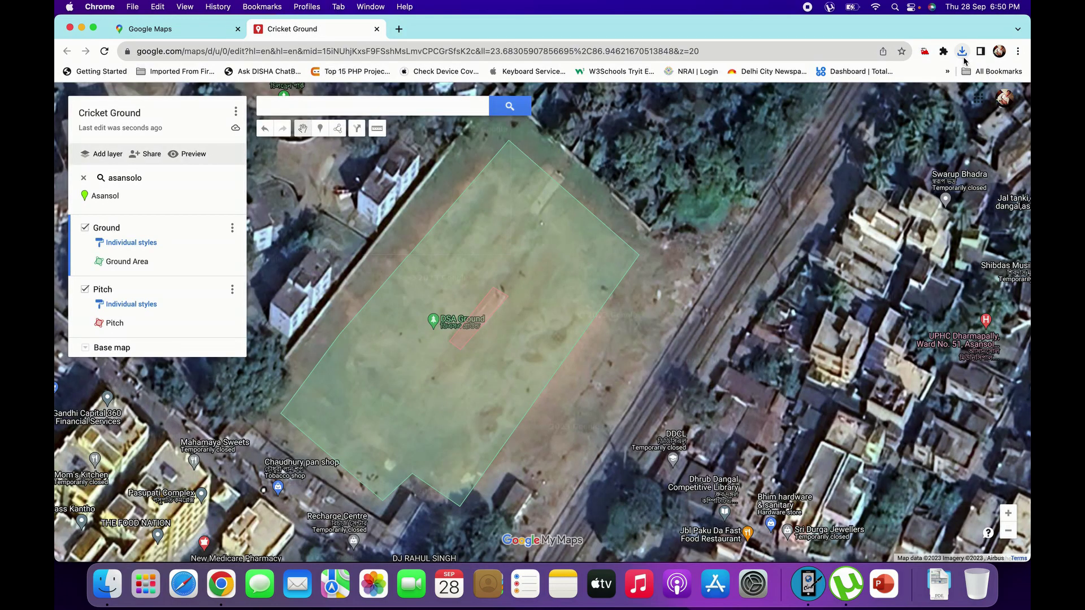
left_click(963, 56)
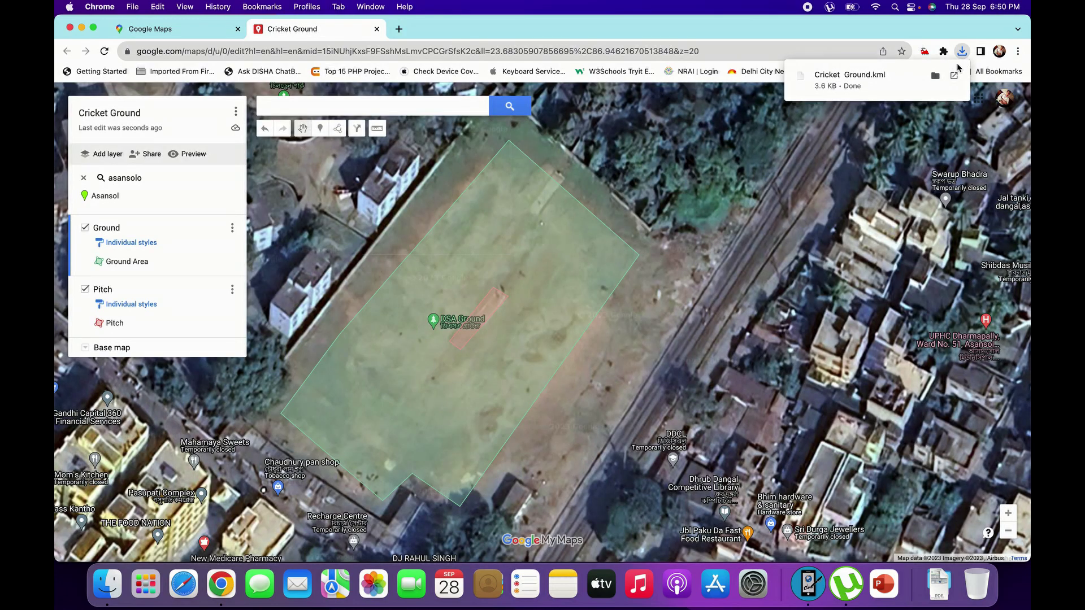